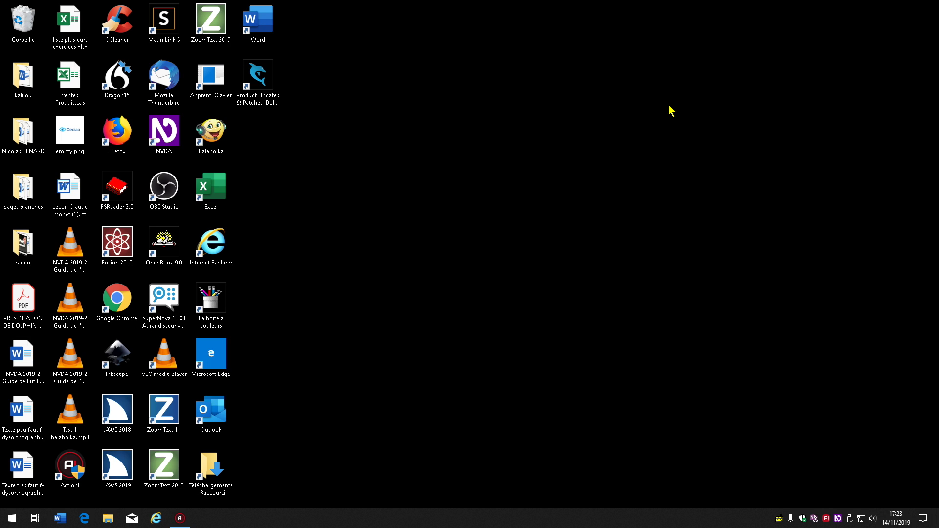
Step: Open NVDA's tool for creating a portable copy (Créer une copie portable)
key(Insert+n)
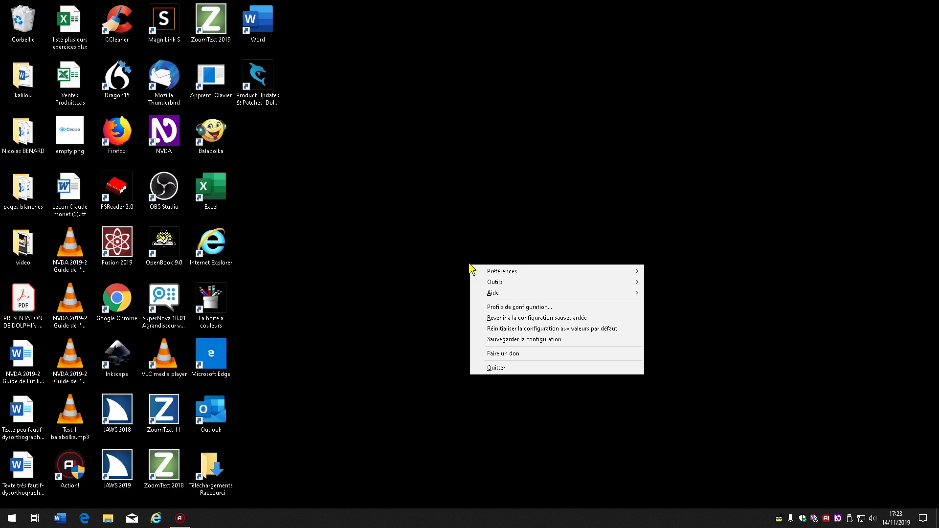
key(Down)
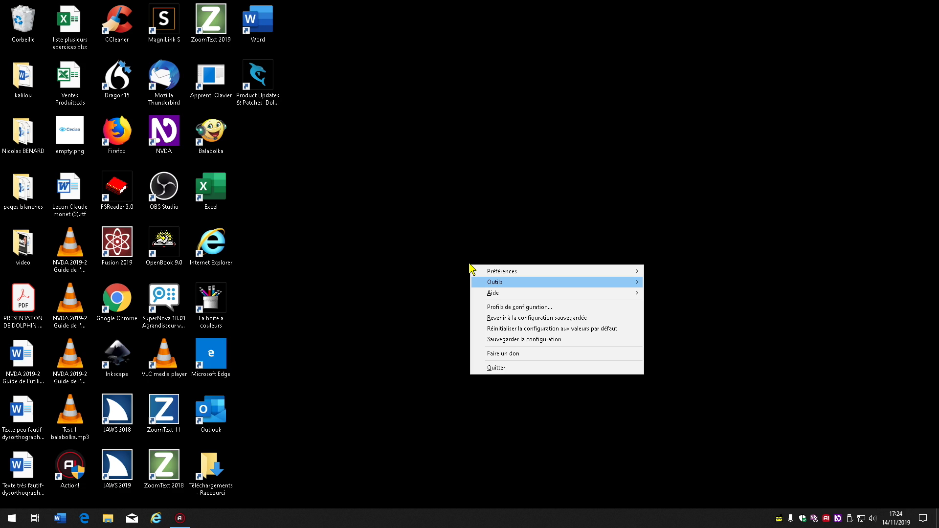
key(Right)
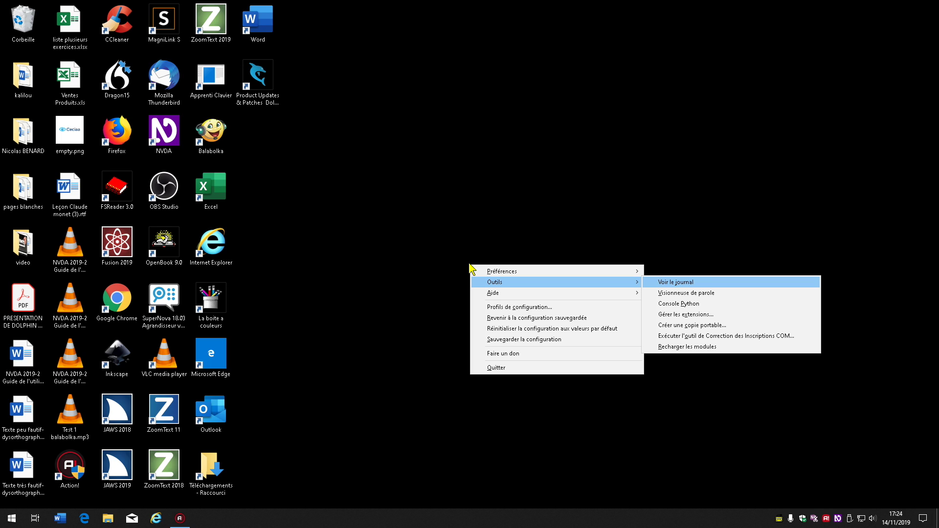
key(Down)
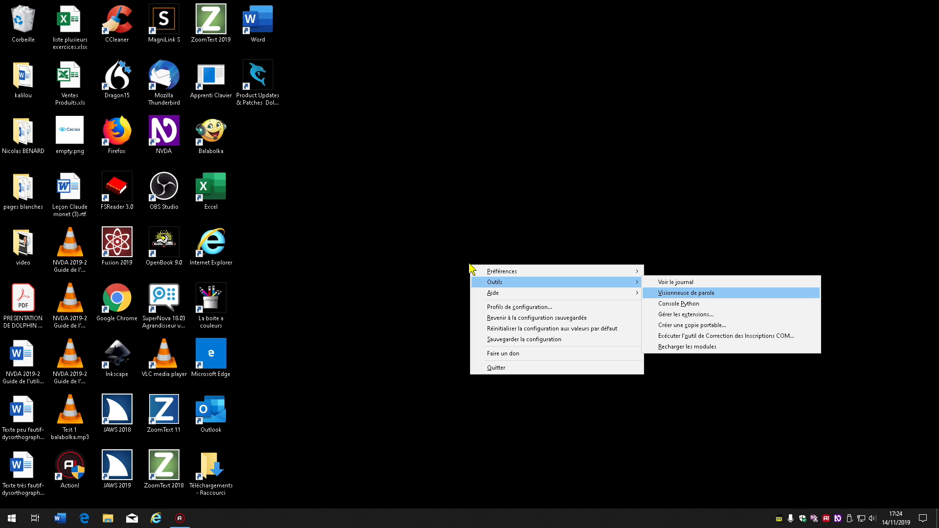
key(Down)
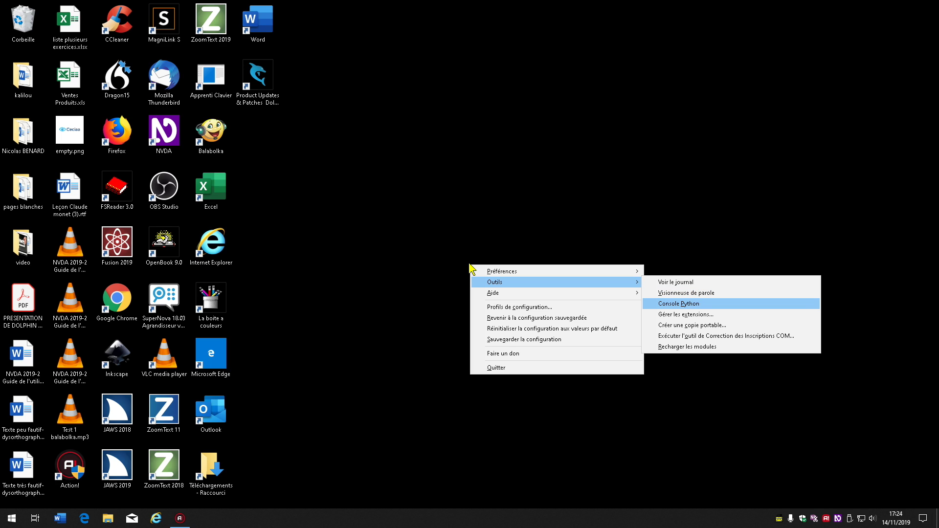
key(Down)
key(Down)
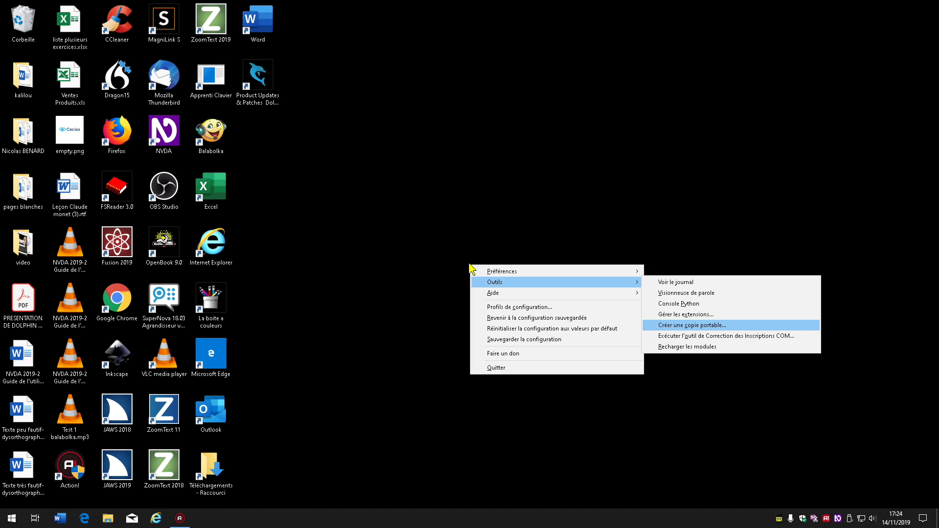
key(Return)
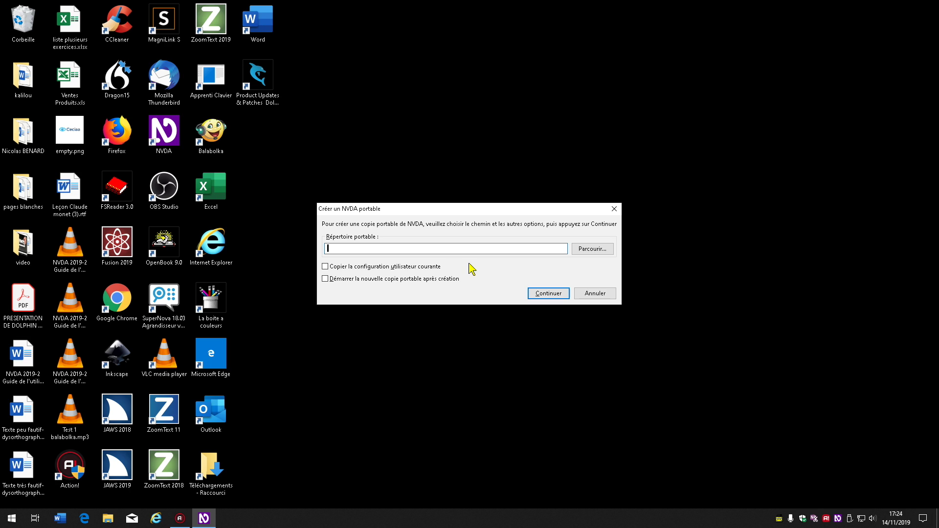
Step: Browse for the portable directory and open the USB drive Lecteur USB (E:) under Ce PC
key(Tab)
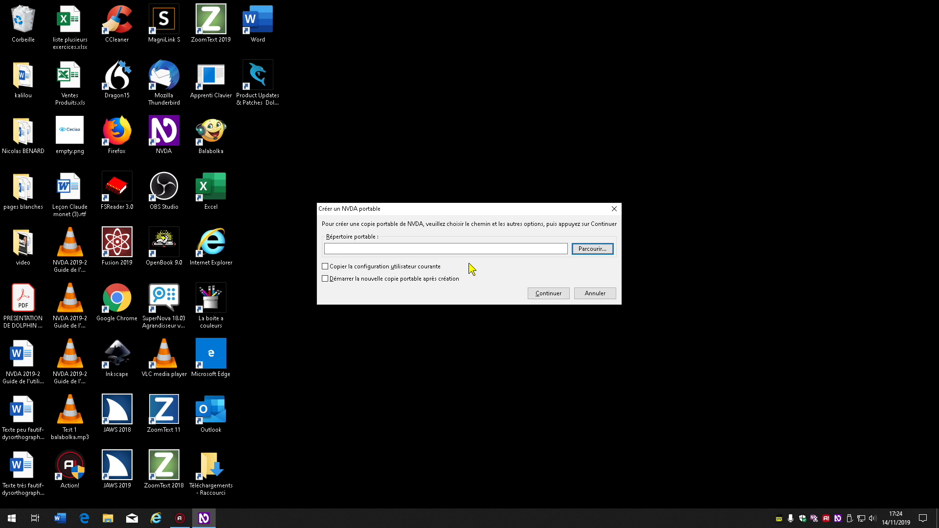
key(space)
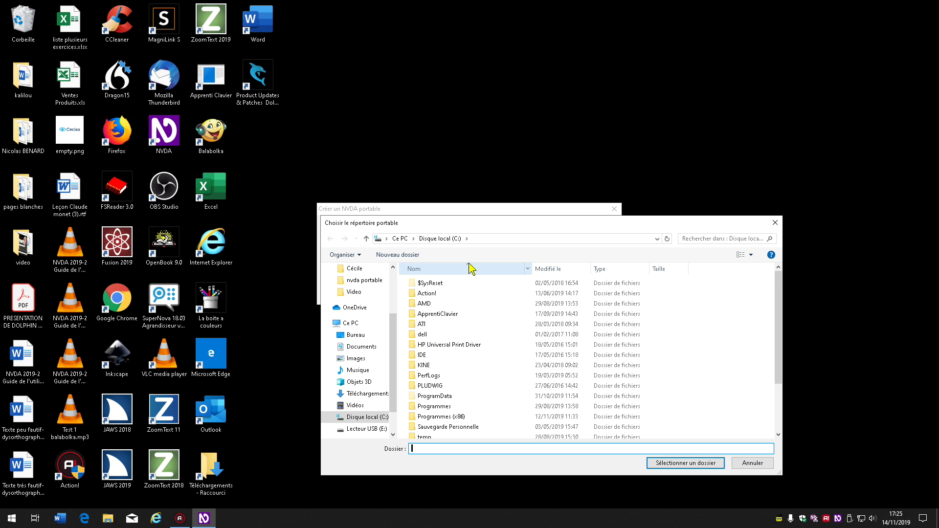
key(Tab)
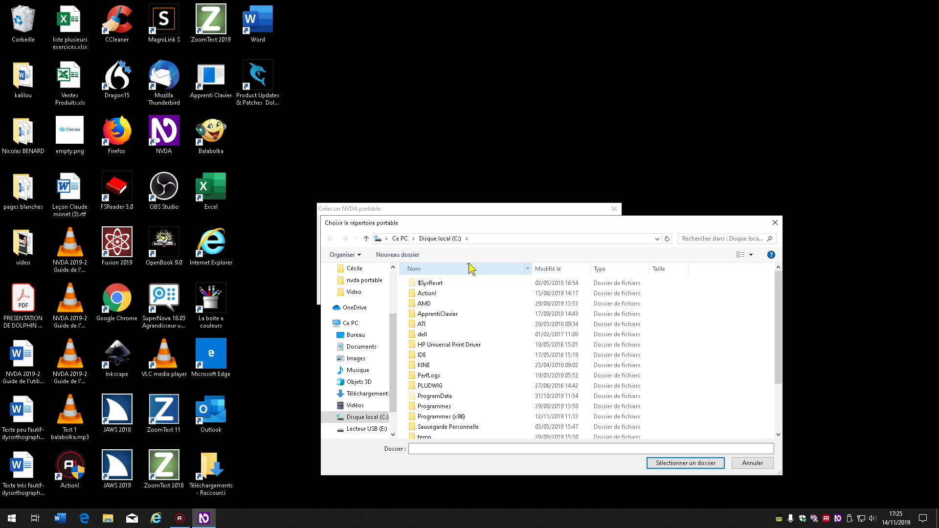
key(Tab)
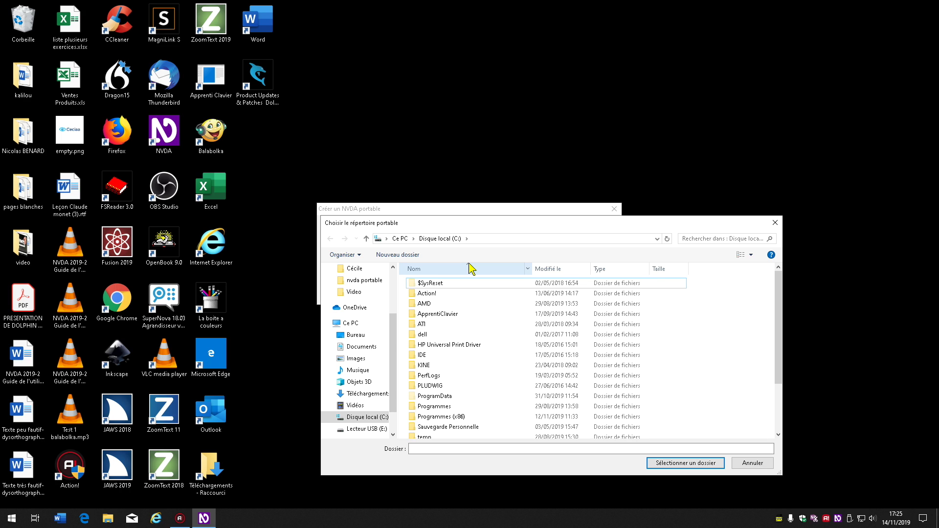
key(alt+Up)
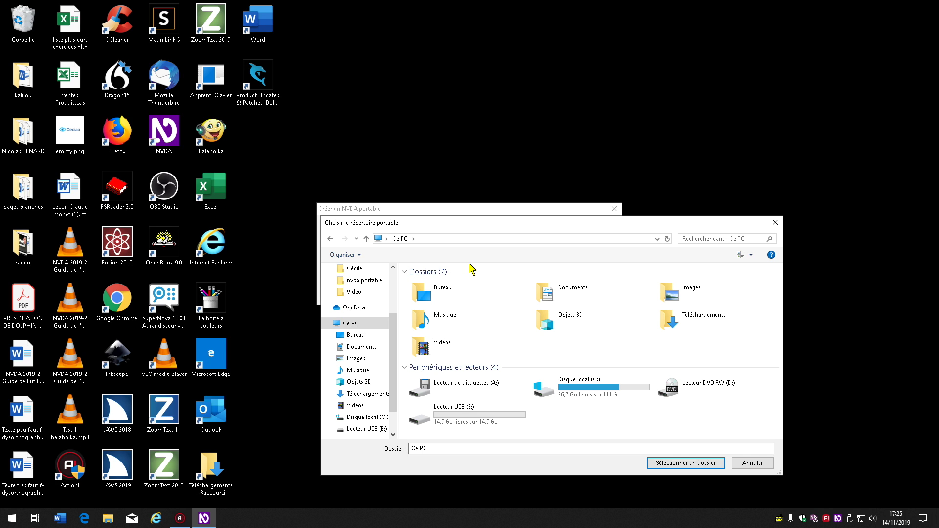
key(m)
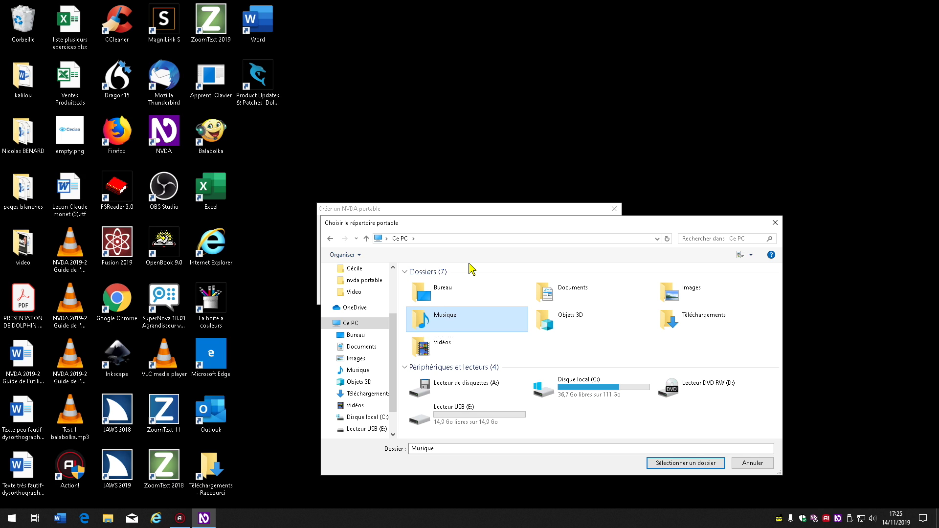
key(Down)
key(Down)
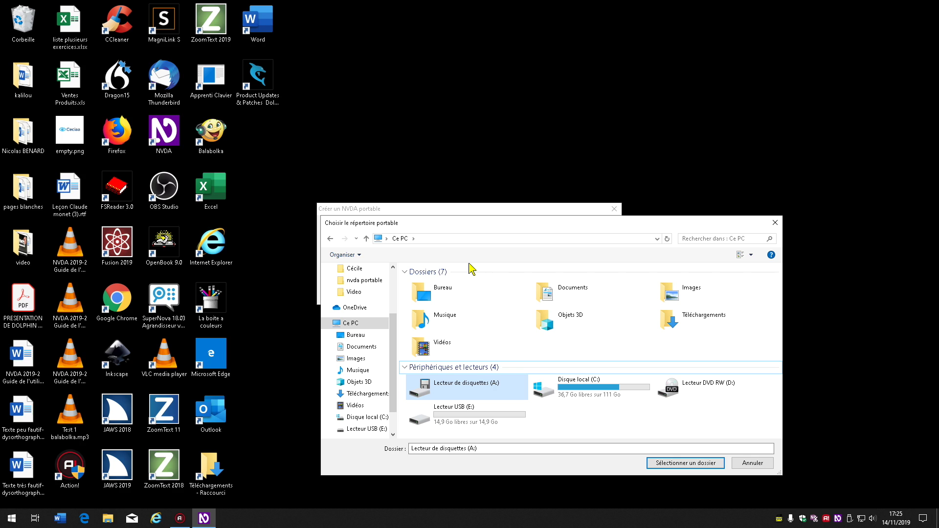
key(Down)
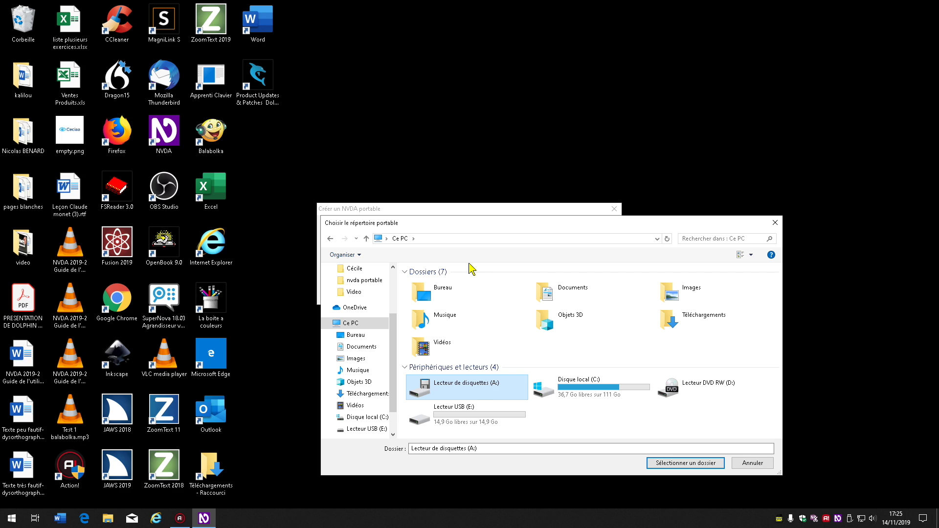
key(Down)
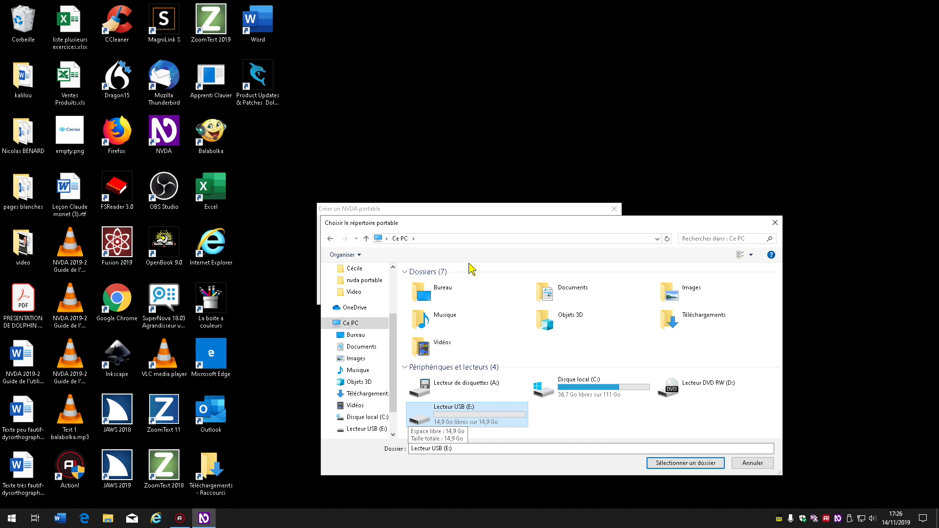
key(Return)
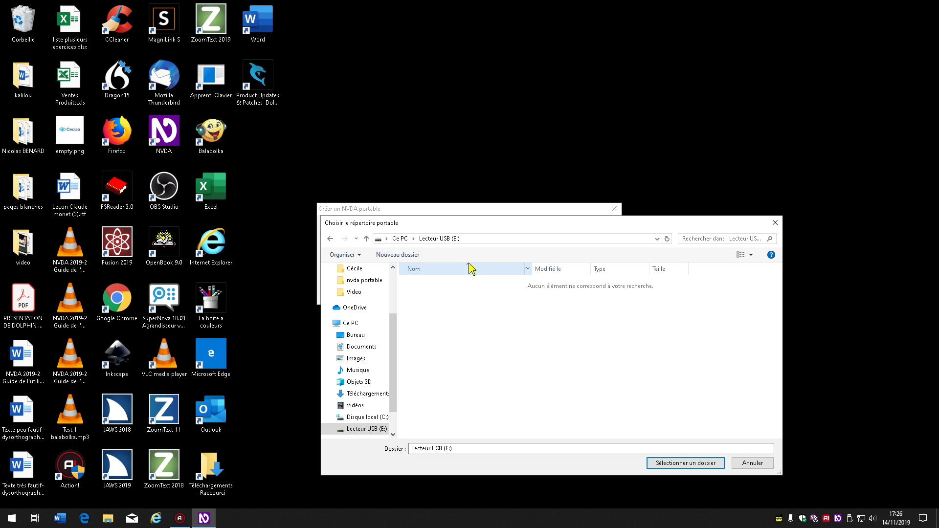
Step: Create a folder named nvda on the USB drive and select it as the portable directory
key(ctrl+shift+n)
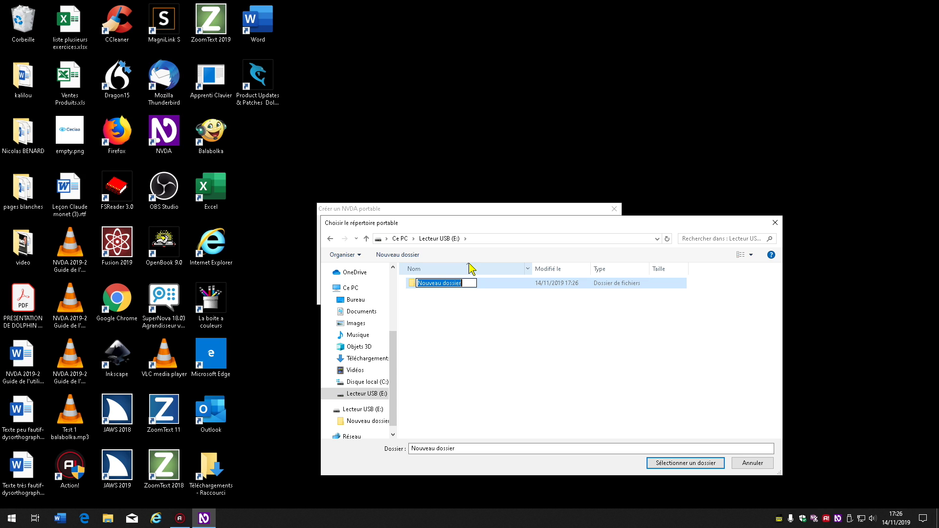
text(nvda)
key(Return)
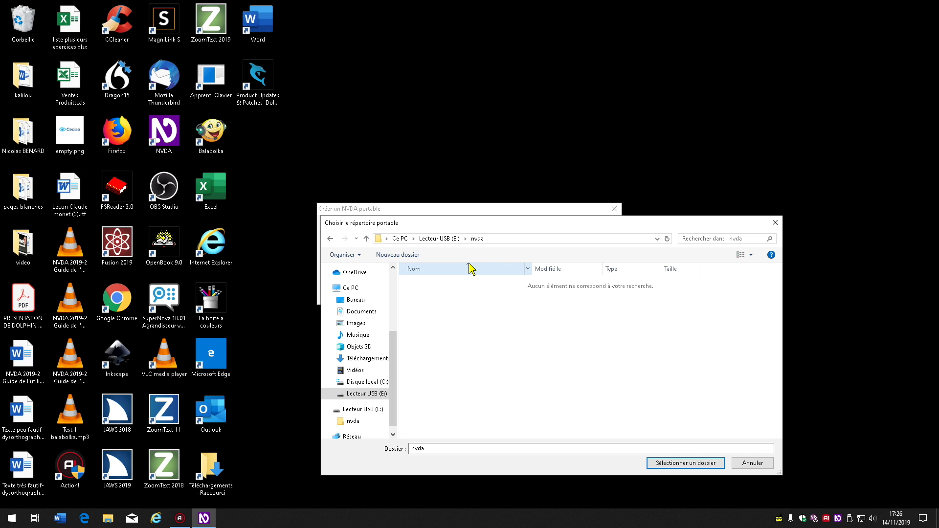
key(Tab)
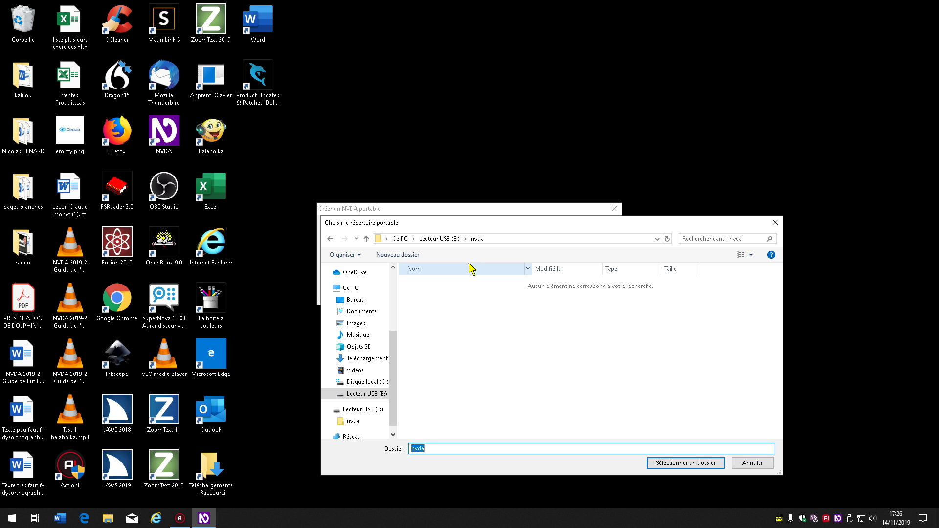
key(Tab)
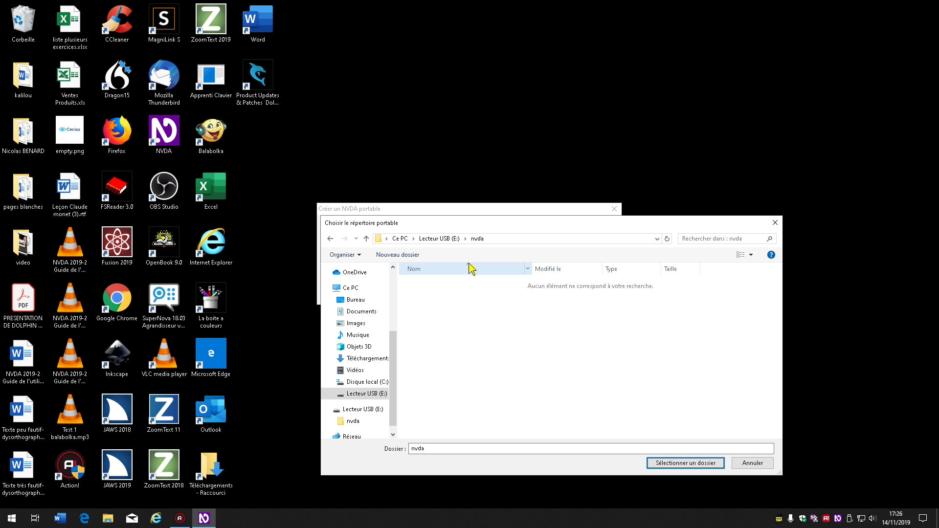
key(Return)
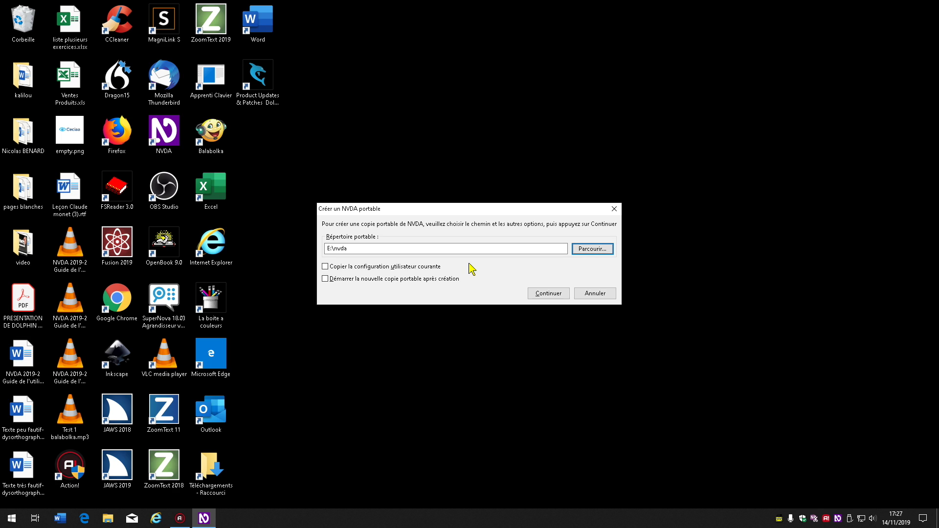
Step: Enable copying the current user configuration and starting the new copy after creation, create the portable copy, and acknowledge its completion
key(Tab)
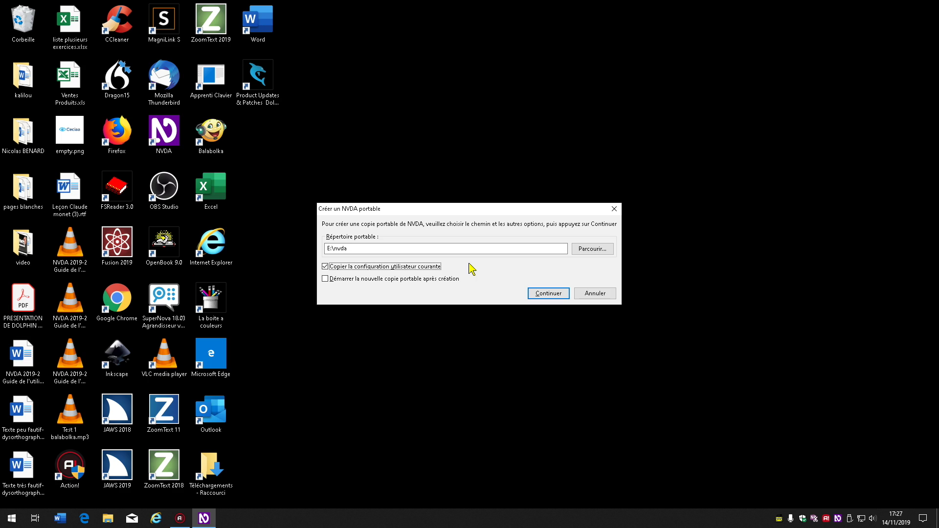
key(Tab)
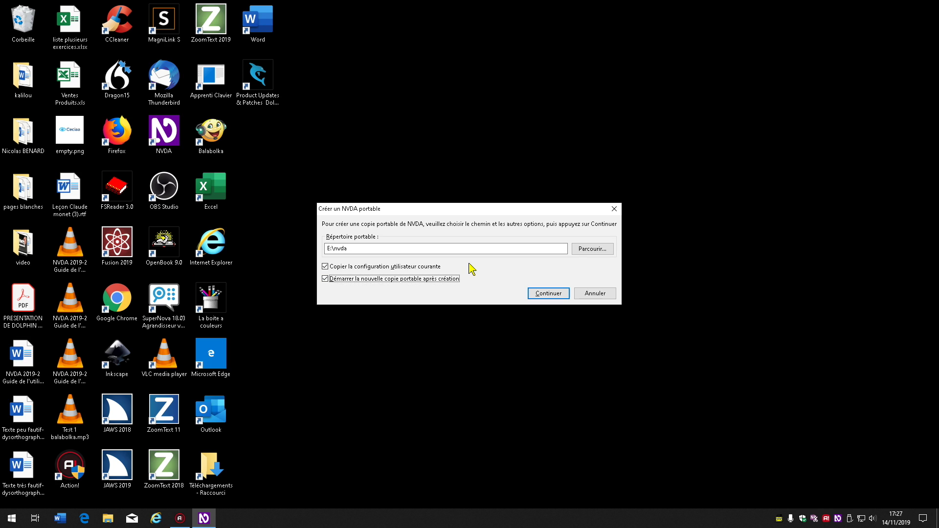
key(Tab)
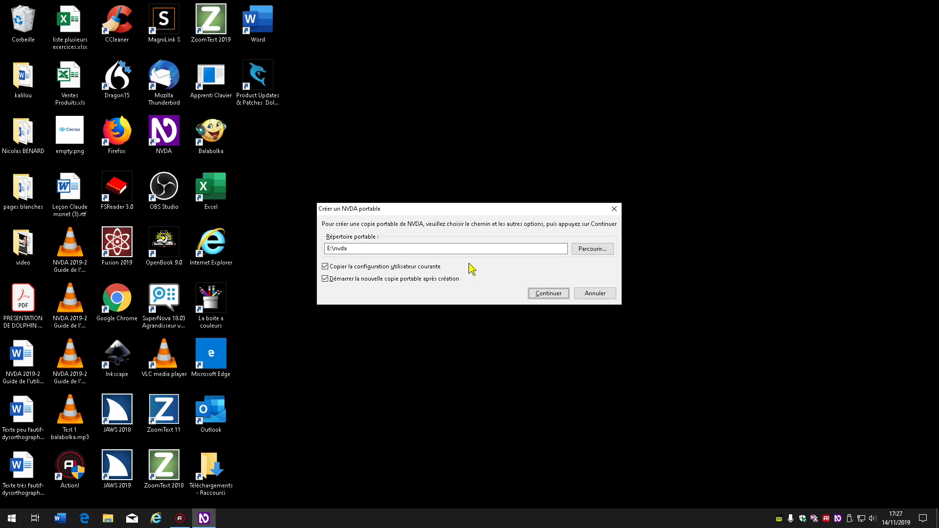
key(Return)
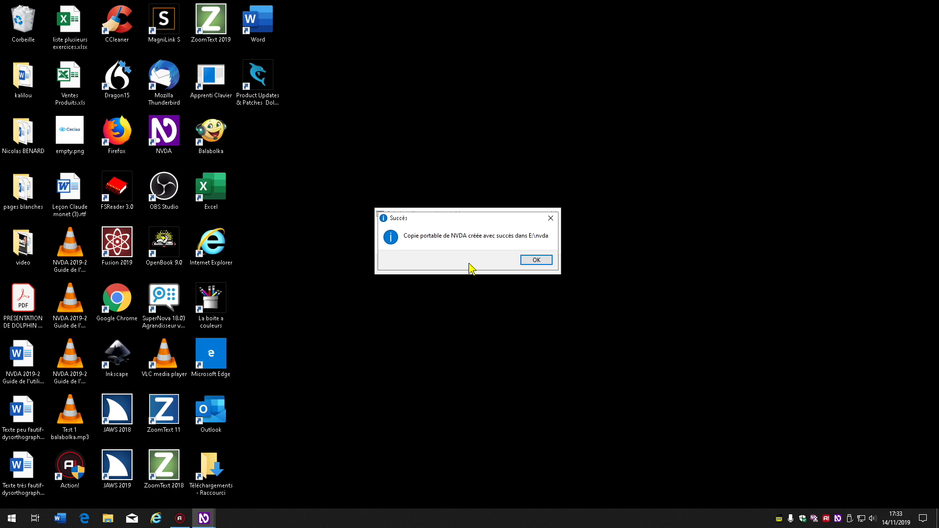
key(Return)
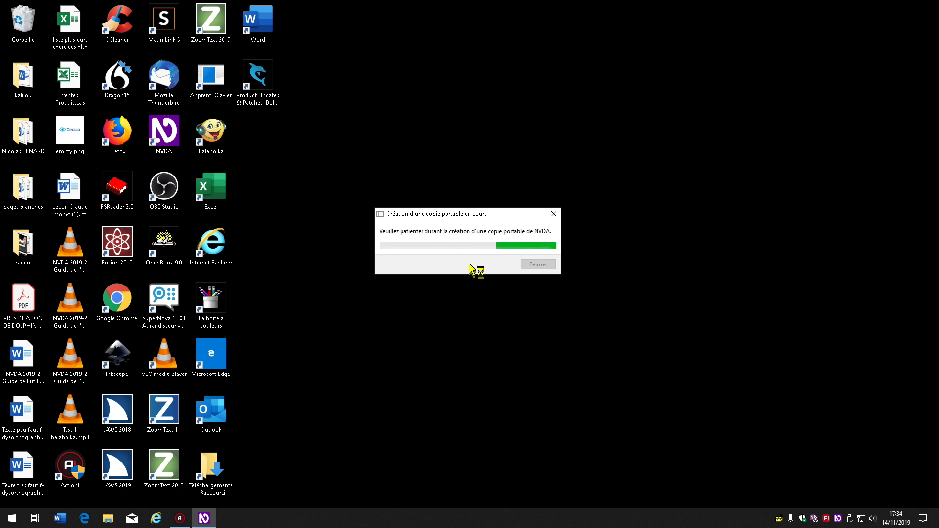